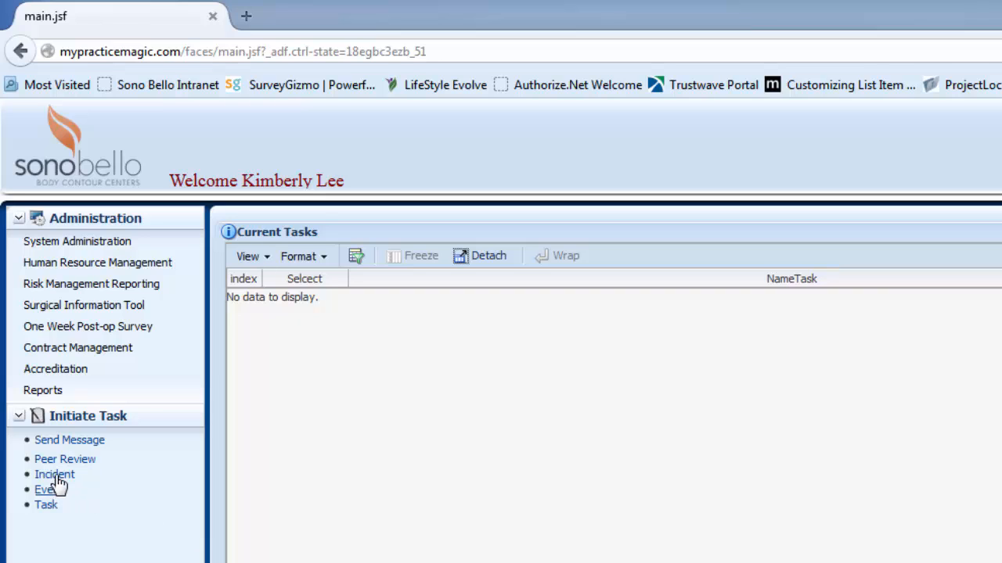
- Start a new peer review and choose the physician reviewer from the clinic's user list
{"action": "left_click", "coordinate": [64, 462]}
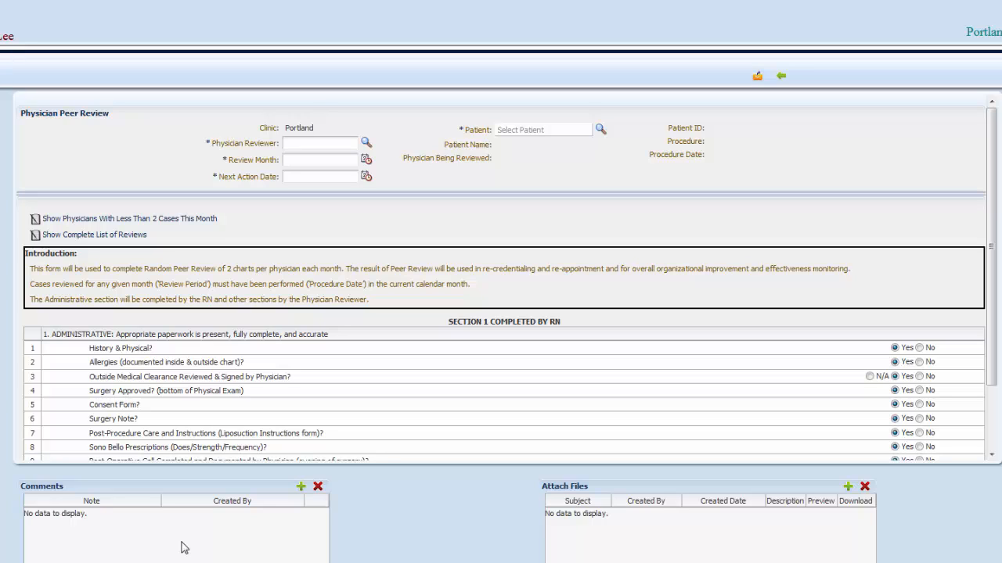
{"action": "left_click", "coordinate": [366, 147]}
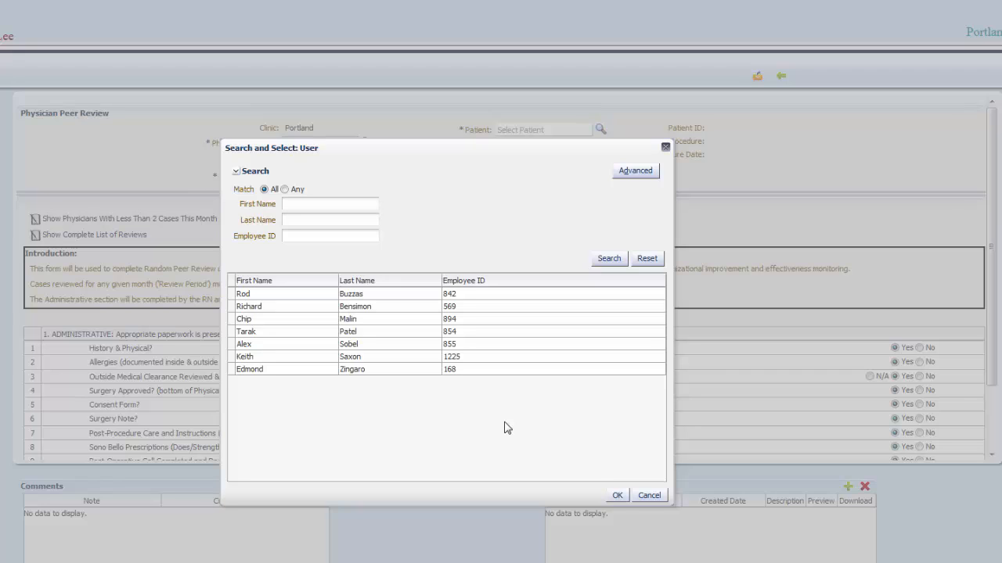
{"action": "left_click", "coordinate": [384, 344]}
{"action": "double_click", "coordinate": [385, 346]}
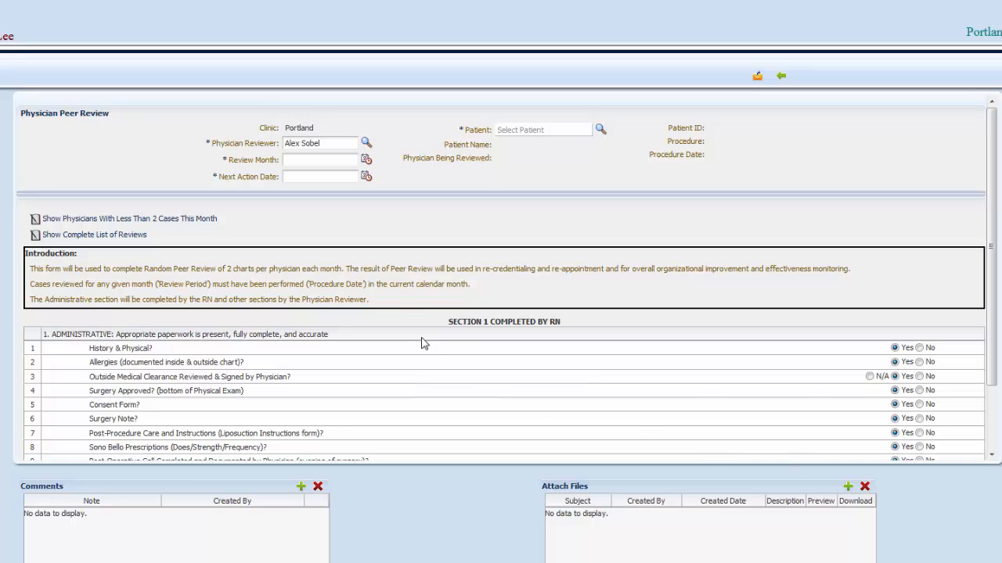
- Set the review month to March 2015 and the next action date to 4/1/2015
{"action": "left_click", "coordinate": [365, 161]}
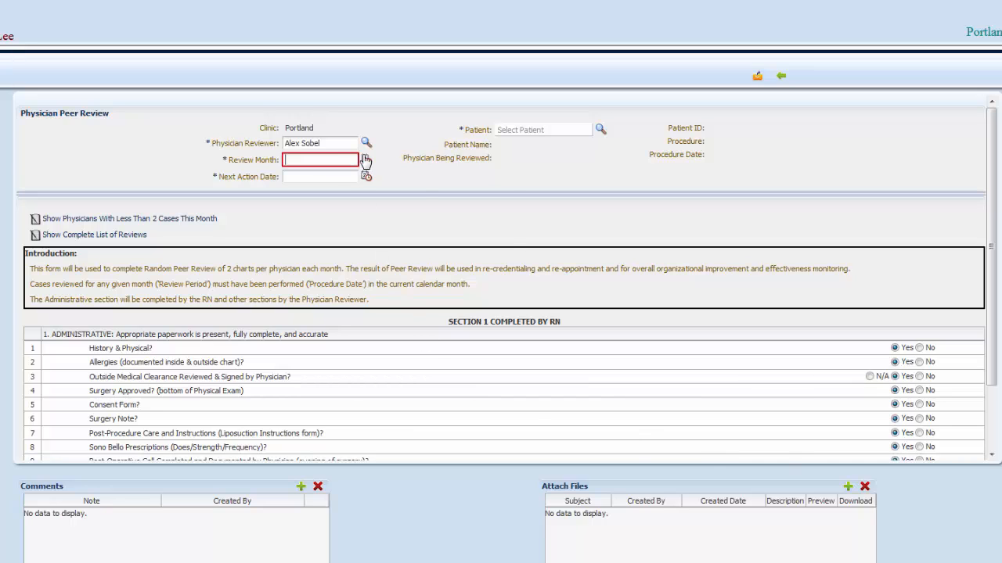
{"action": "left_click", "coordinate": [419, 262]}
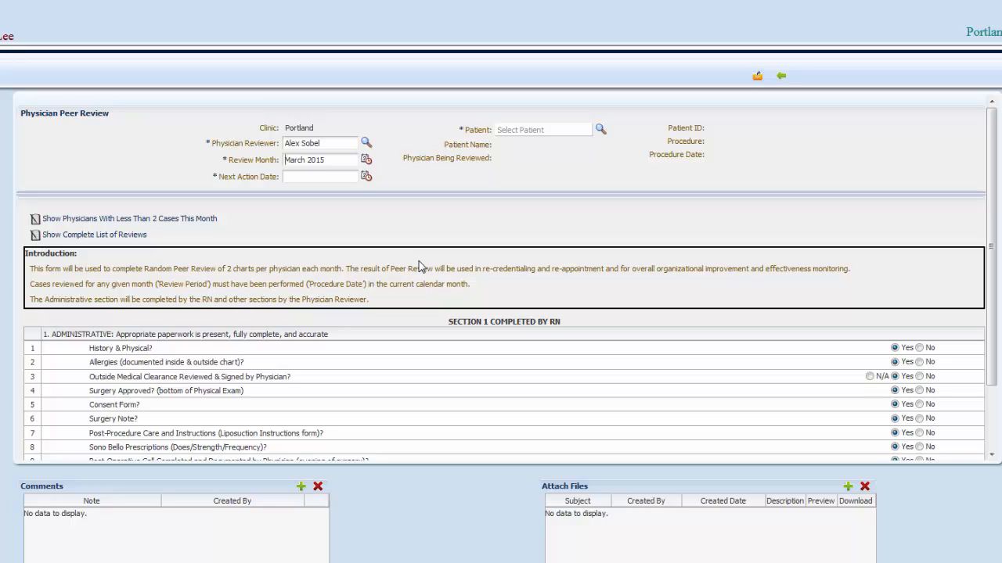
{"action": "left_click", "coordinate": [366, 177]}
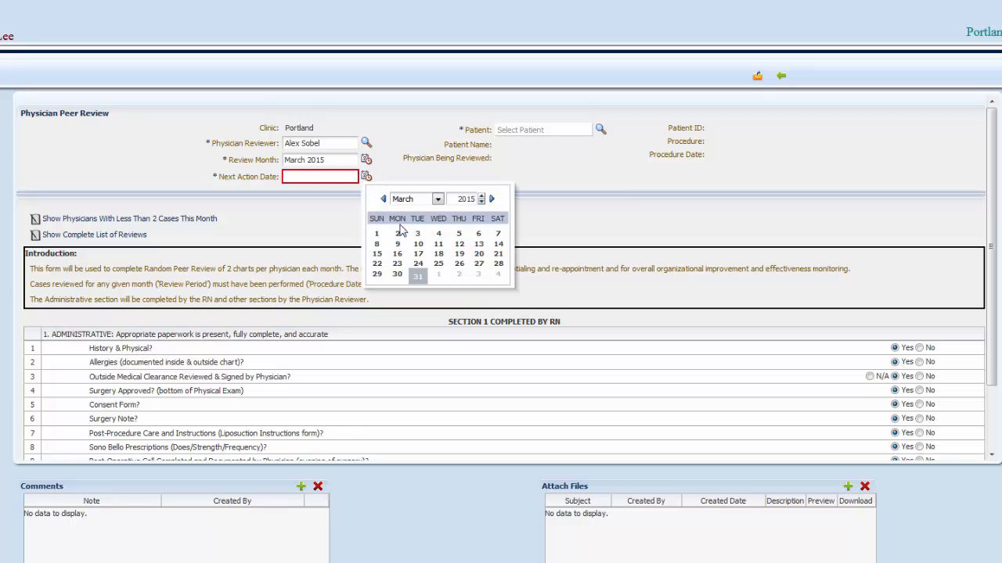
{"action": "left_click", "coordinate": [438, 274]}
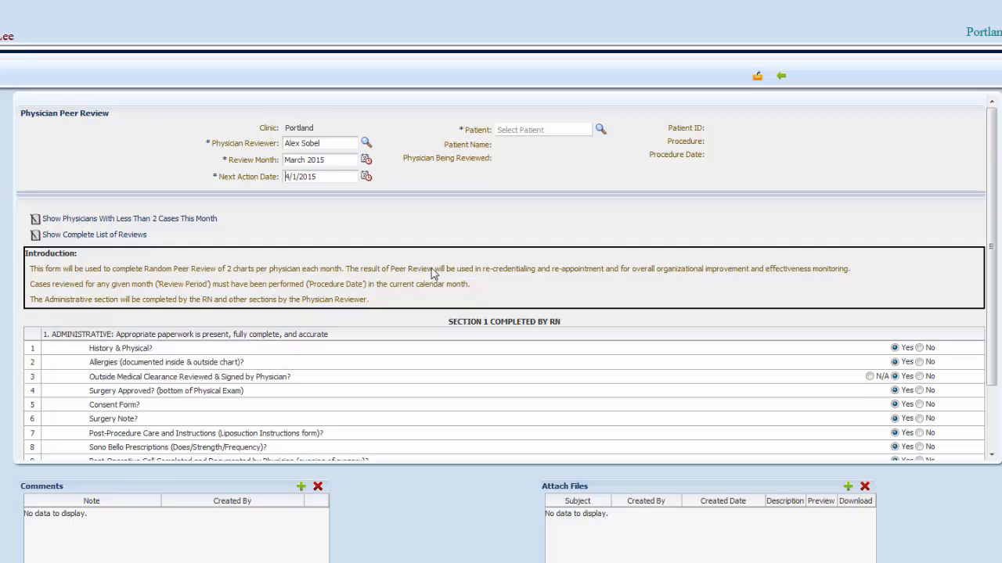
- Find the patient with an advanced search for physician last names starting with "m" and select the 3/17/2015 case for review
{"action": "left_click", "coordinate": [599, 131]}
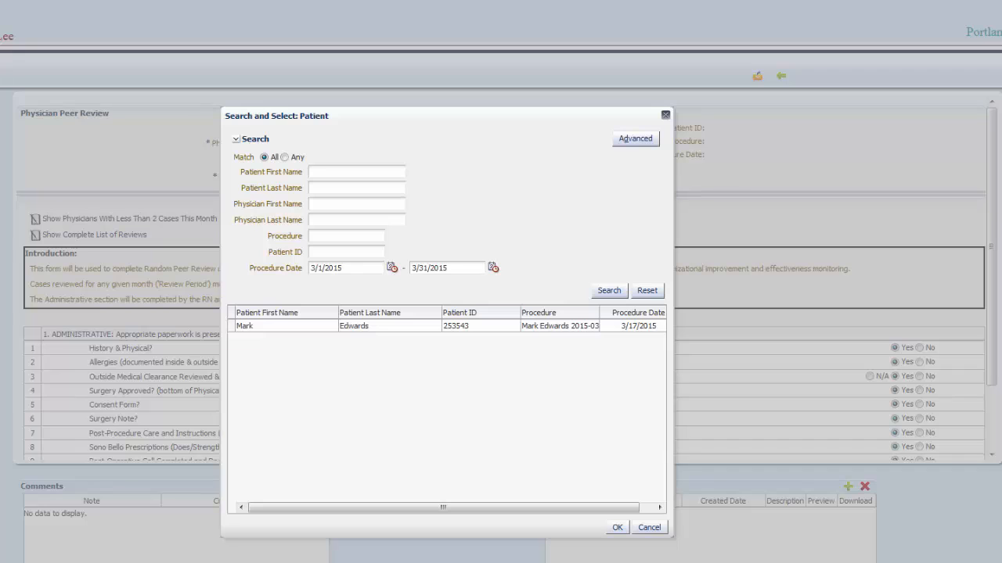
{"action": "left_click", "coordinate": [639, 143]}
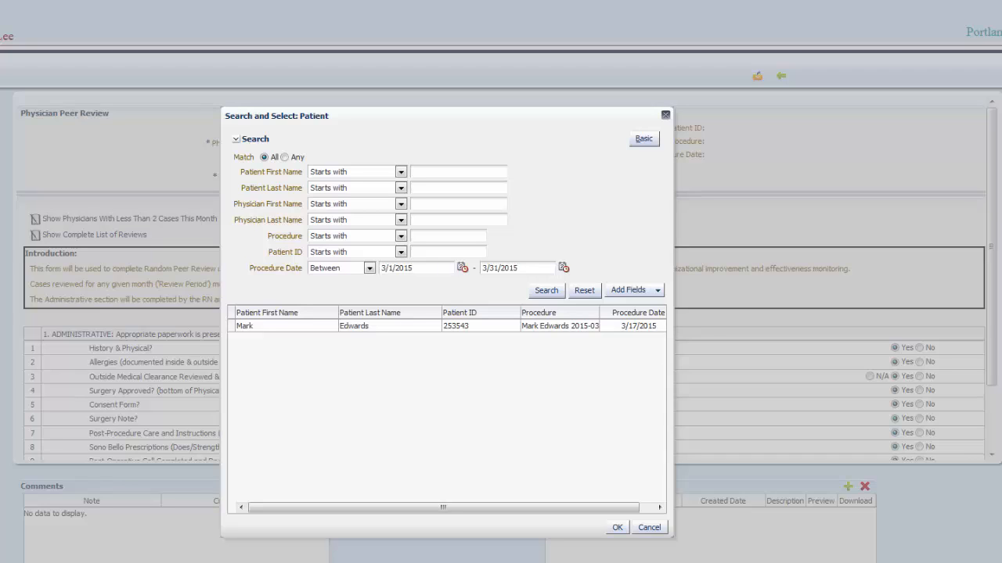
{"action": "left_click", "coordinate": [401, 173]}
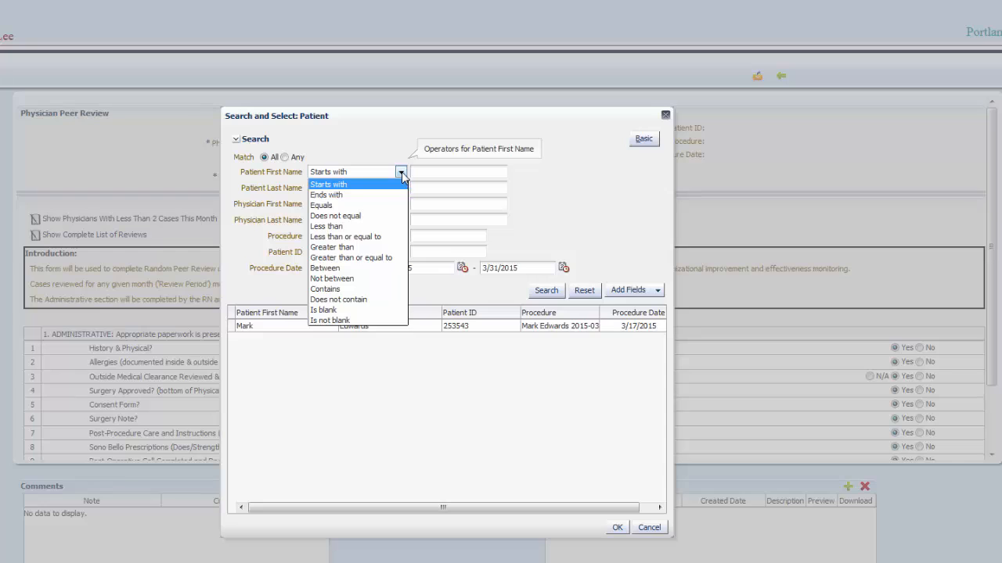
{"action": "left_click", "coordinate": [401, 172]}
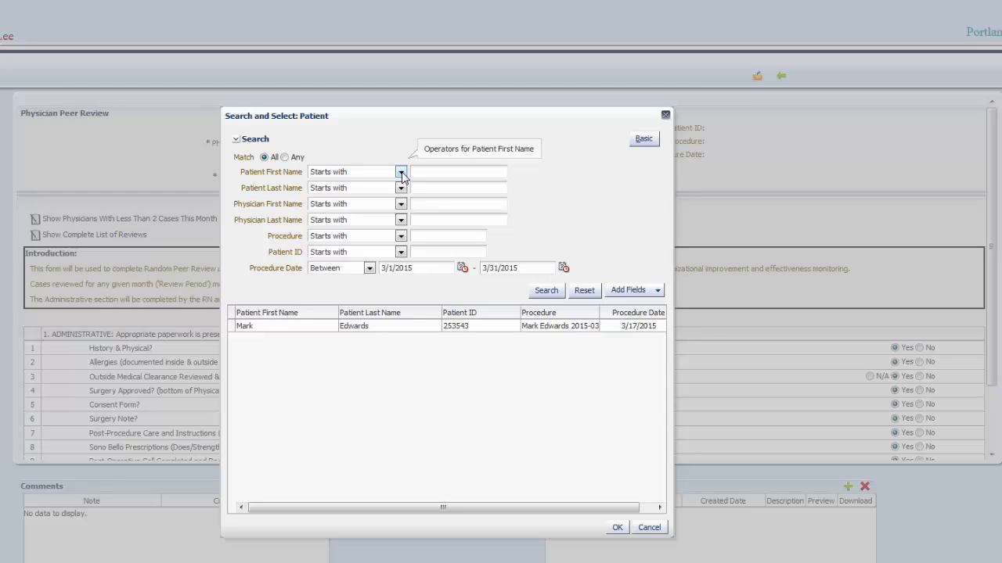
{"action": "left_click", "coordinate": [429, 220]}
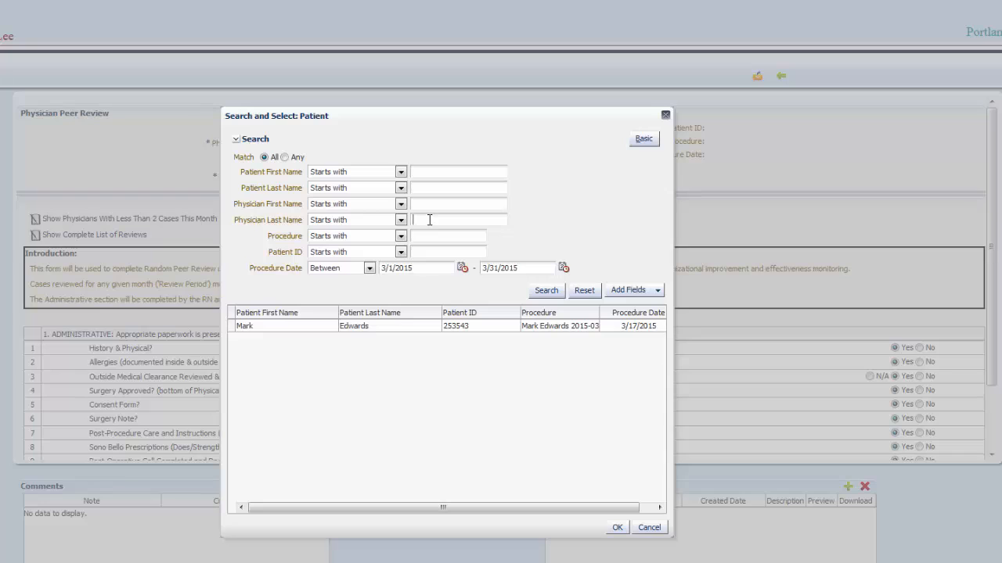
{"action": "type", "text": "m"}
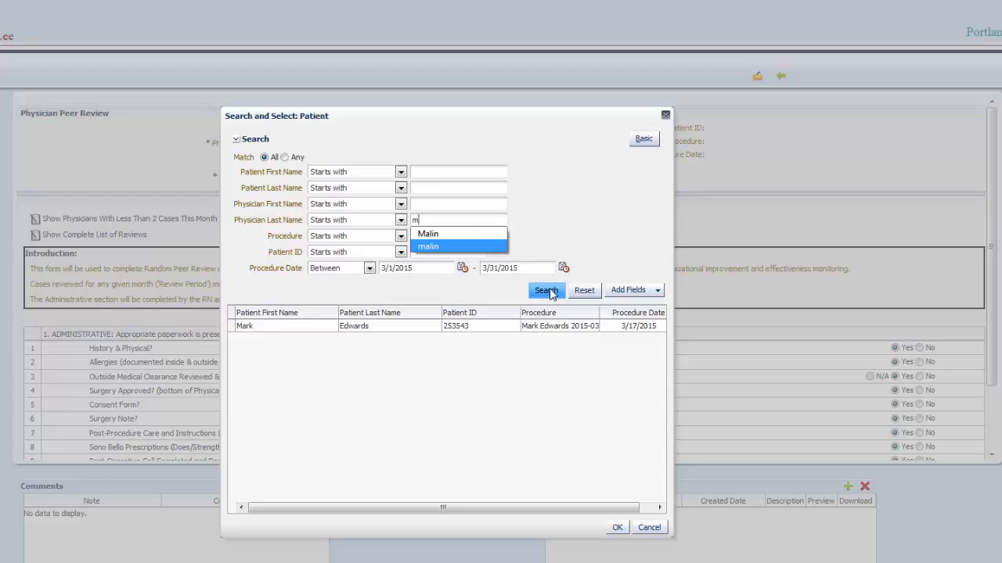
{"action": "left_click", "coordinate": [547, 291]}
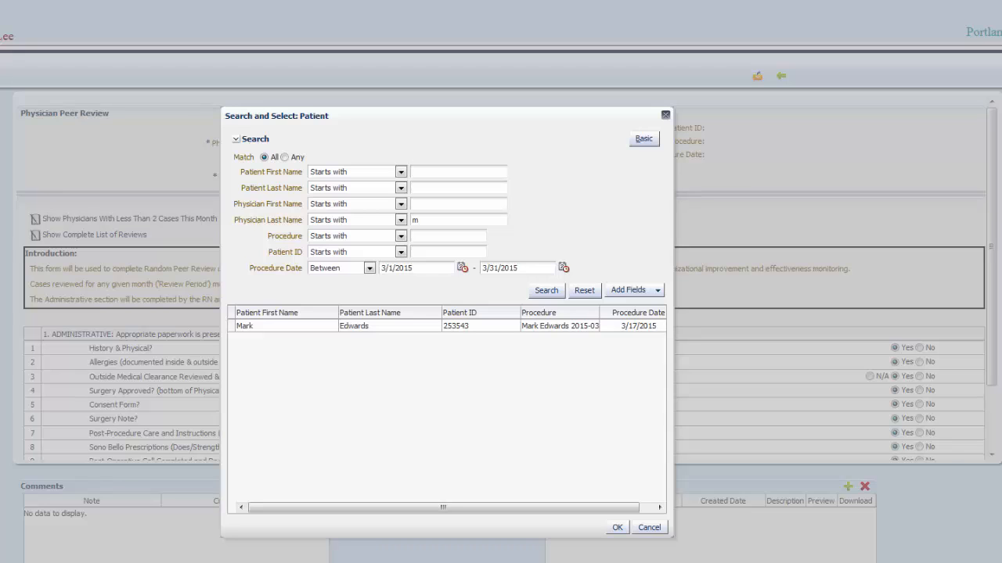
{"action": "double_click", "coordinate": [414, 334]}
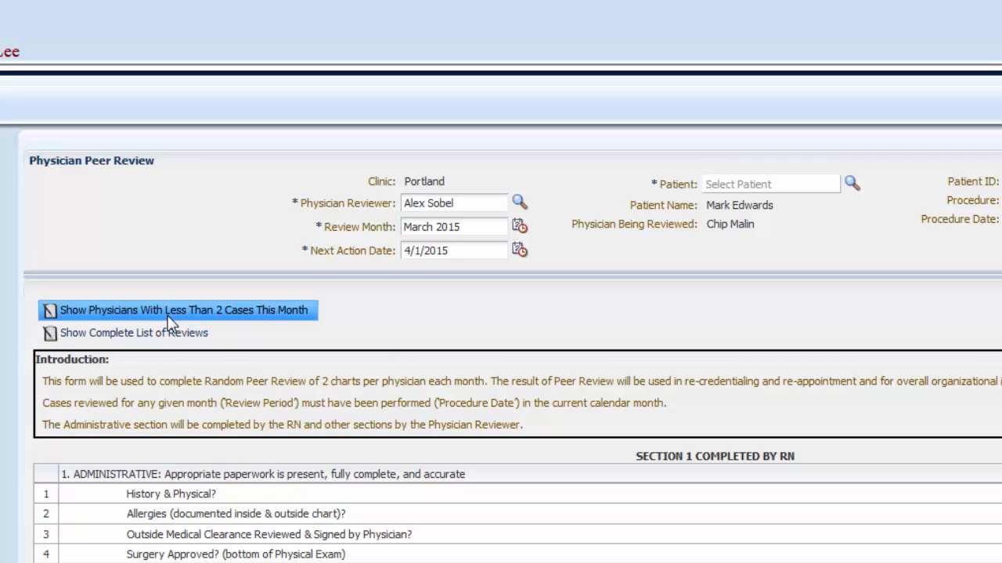
- Check which physicians performed only one procedure this month and which performed none
{"action": "left_click", "coordinate": [168, 316]}
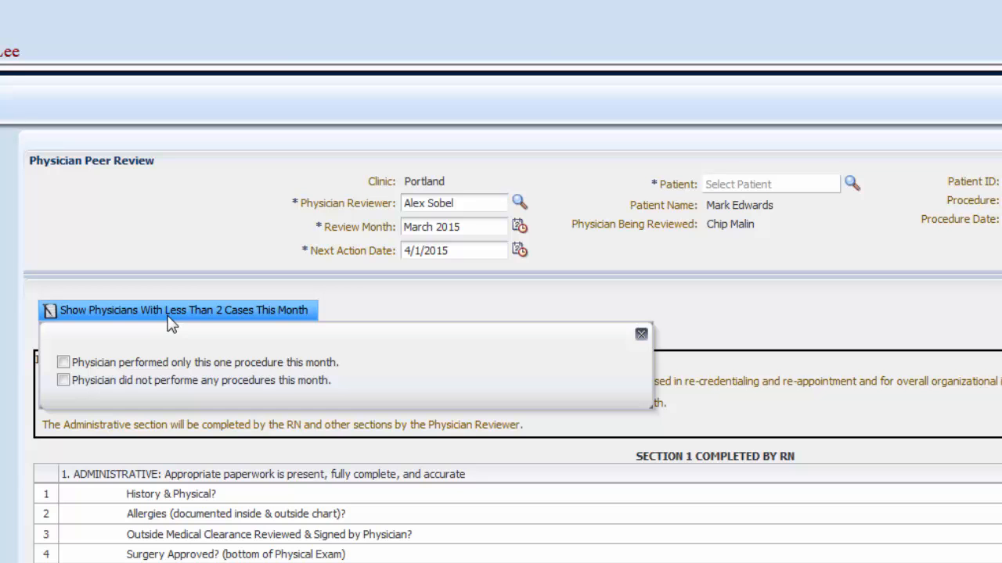
{"action": "left_click", "coordinate": [62, 363]}
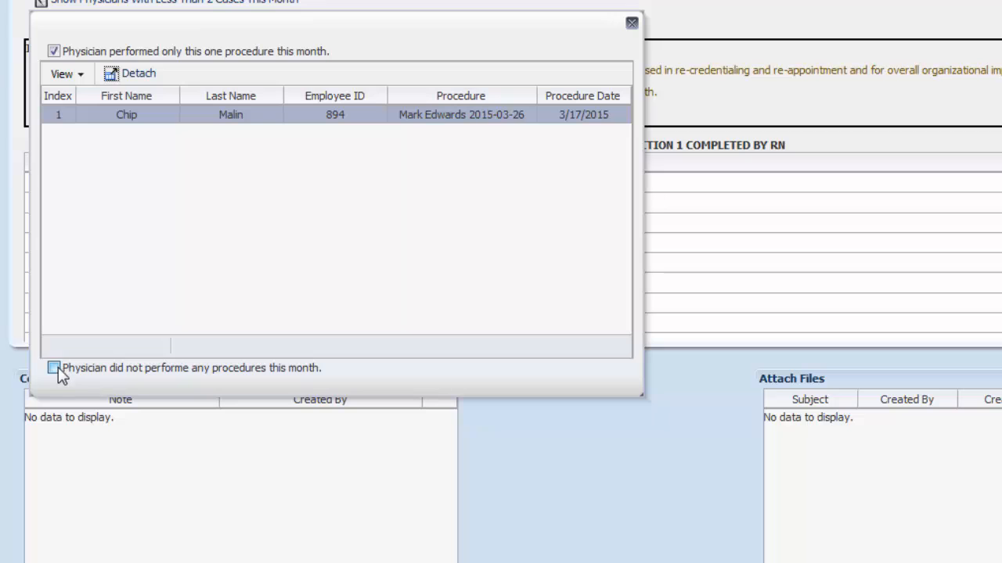
{"action": "left_click", "coordinate": [55, 368]}
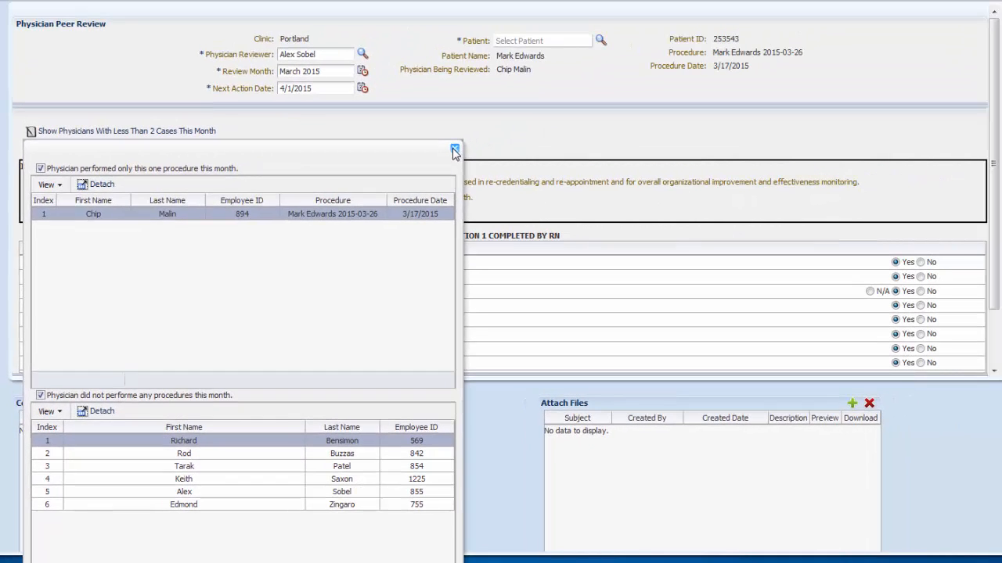
{"action": "left_click", "coordinate": [577, 62]}
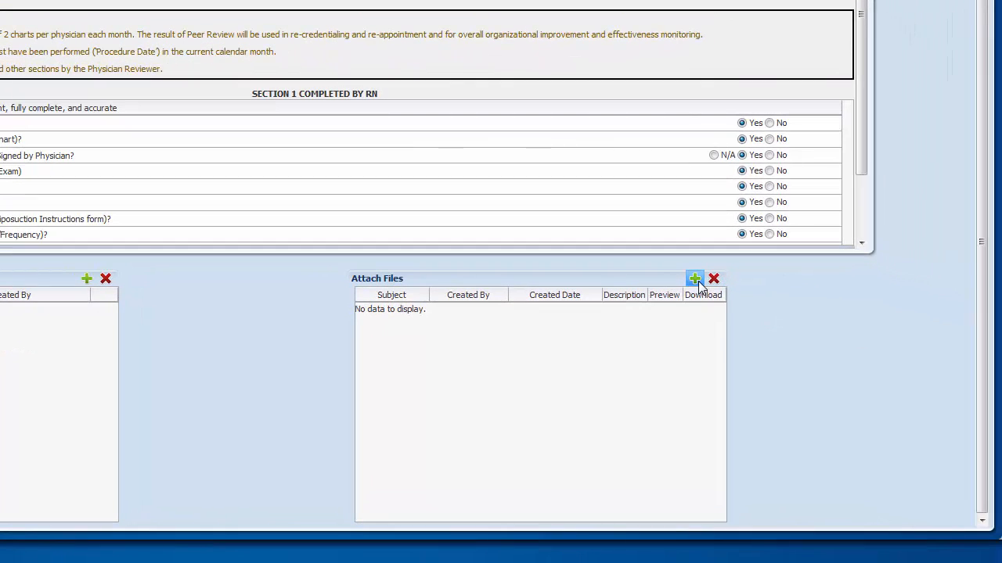
- Attach the patient's surgery note PDF to the review with the subject "Surgery Note"
{"action": "left_click", "coordinate": [695, 279]}
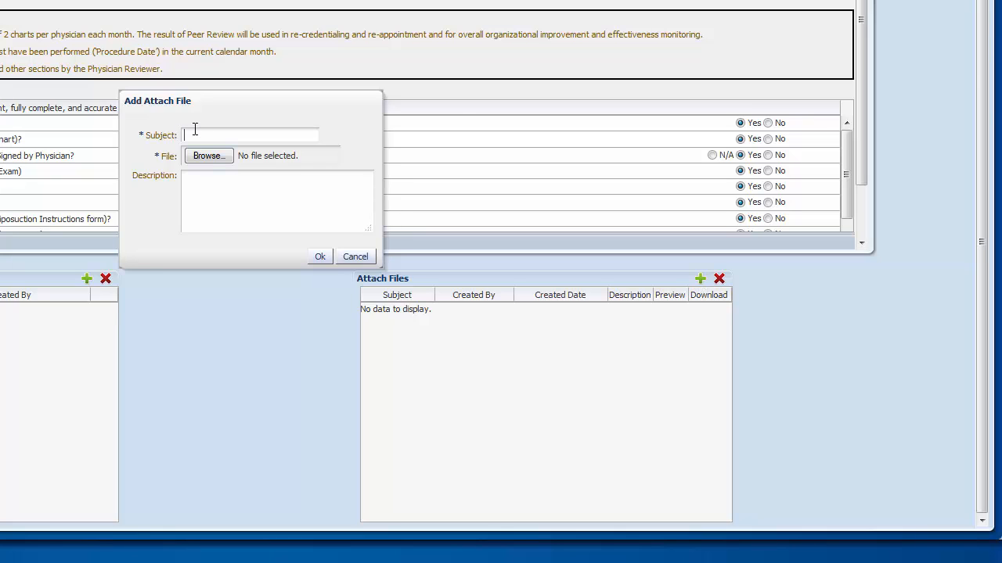
{"action": "type", "text": "Surgery"}
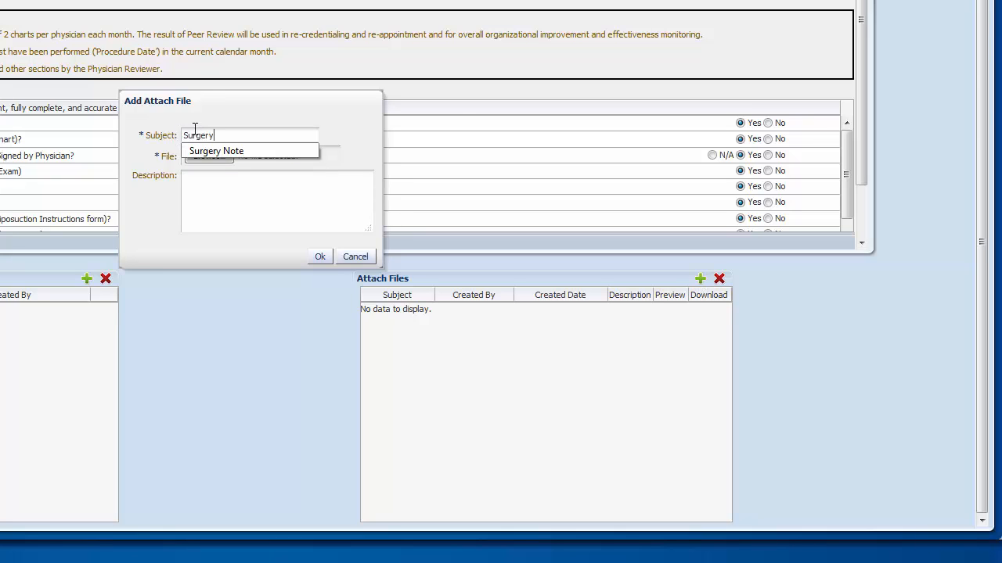
{"action": "type", "text": " Note"}
{"action": "left_click", "coordinate": [229, 166]}
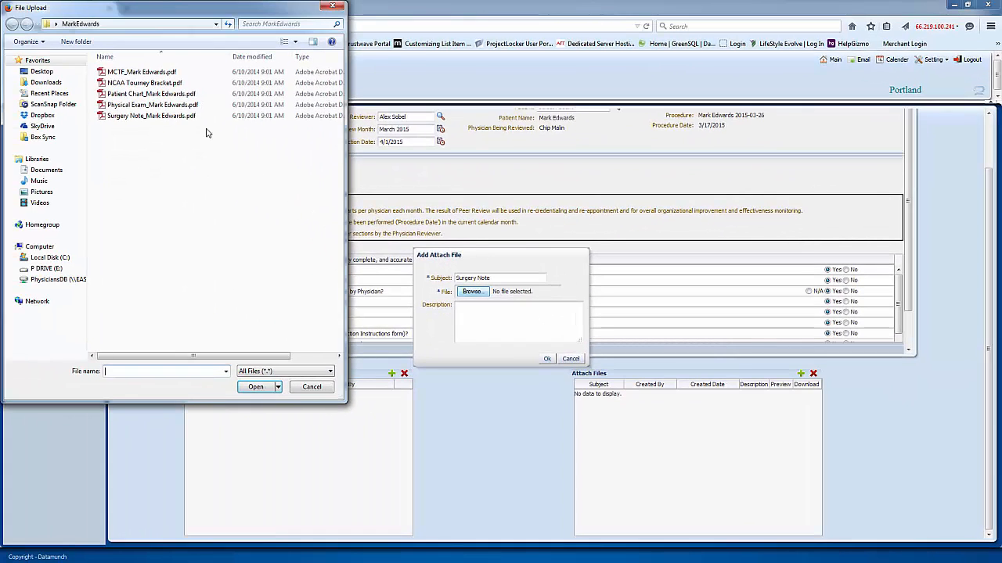
{"action": "left_click", "coordinate": [148, 118]}
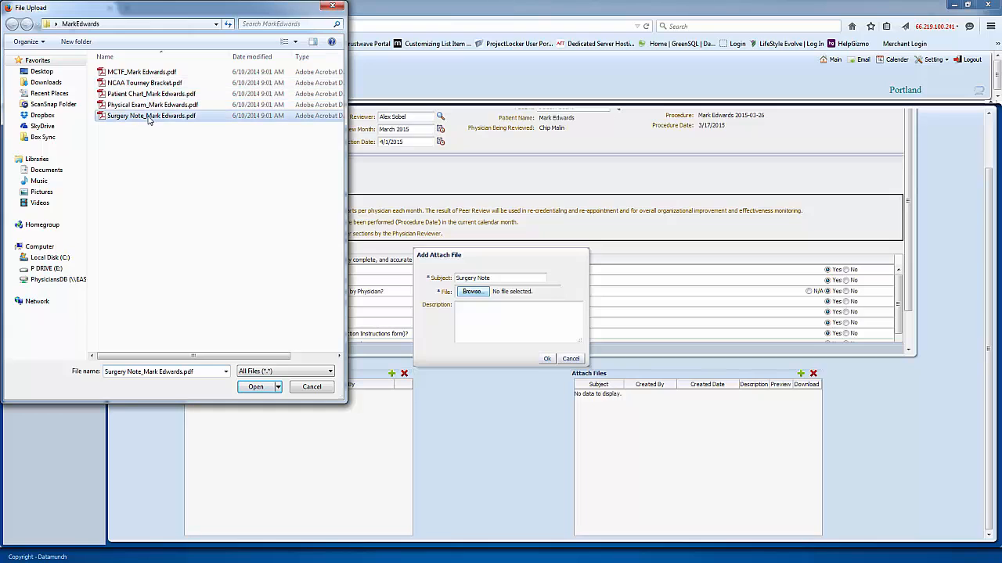
{"action": "left_click", "coordinate": [256, 386]}
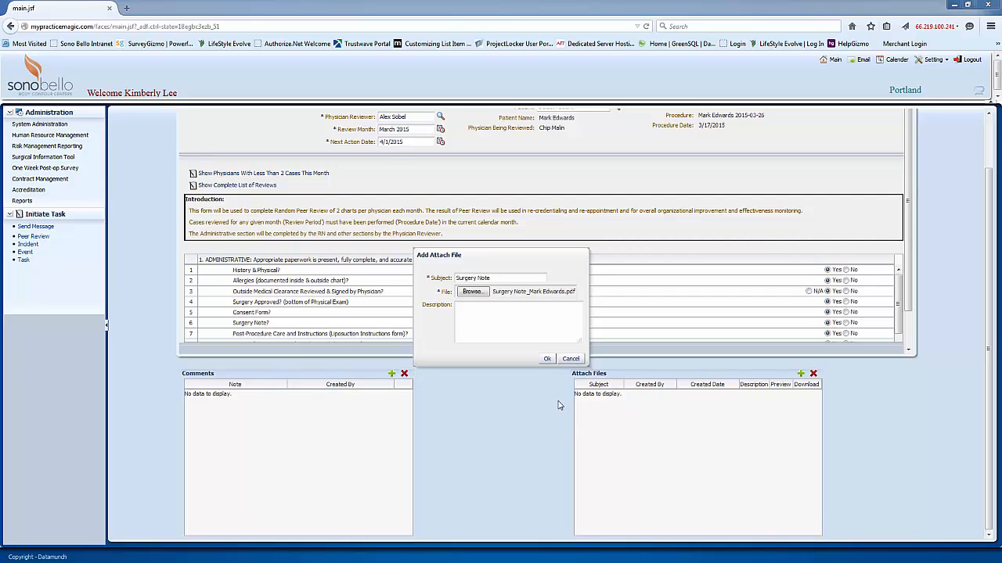
{"action": "left_click", "coordinate": [545, 359]}
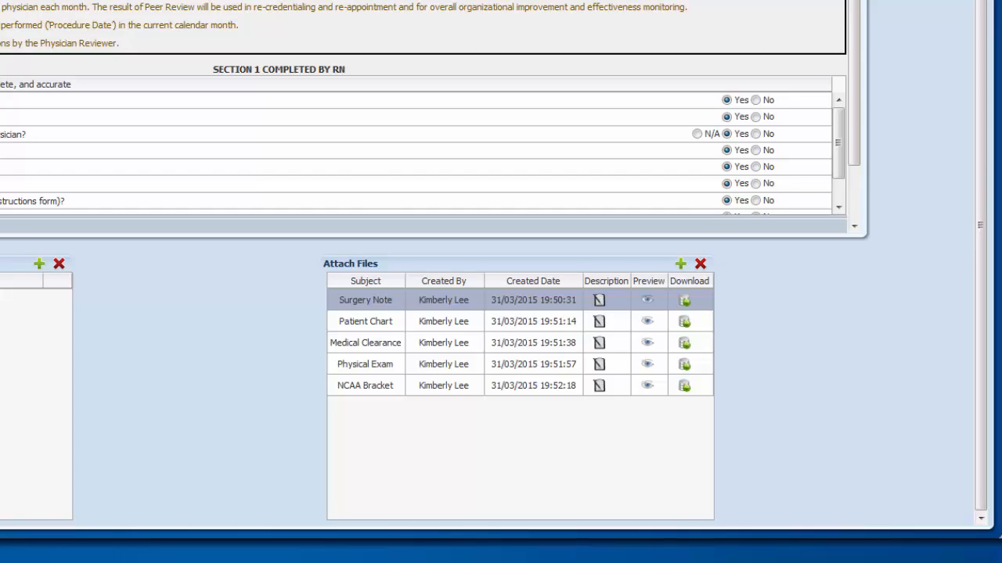
- Delete the NCAA Bracket file from the review's attachments
{"action": "left_click", "coordinate": [415, 390]}
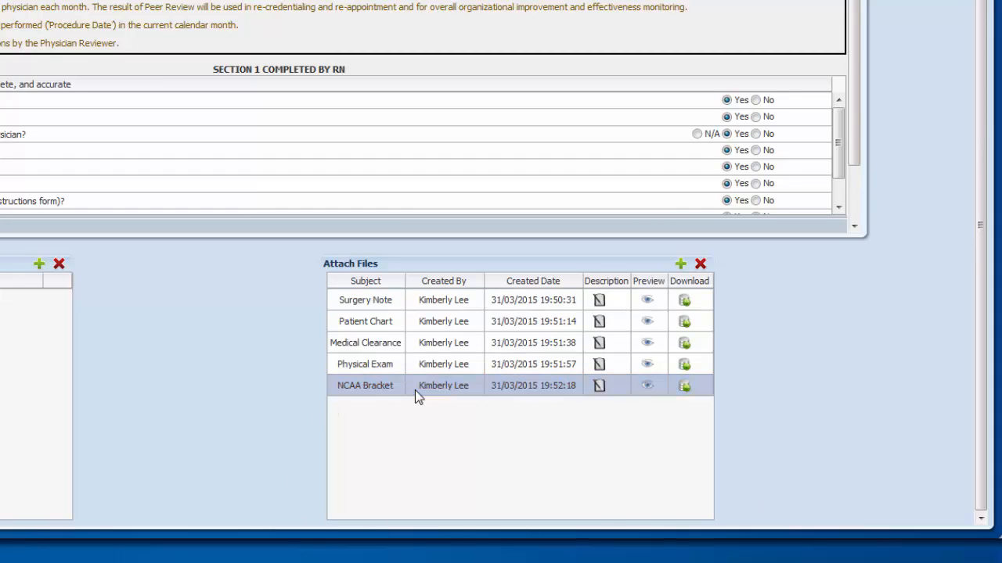
{"action": "left_click", "coordinate": [701, 264]}
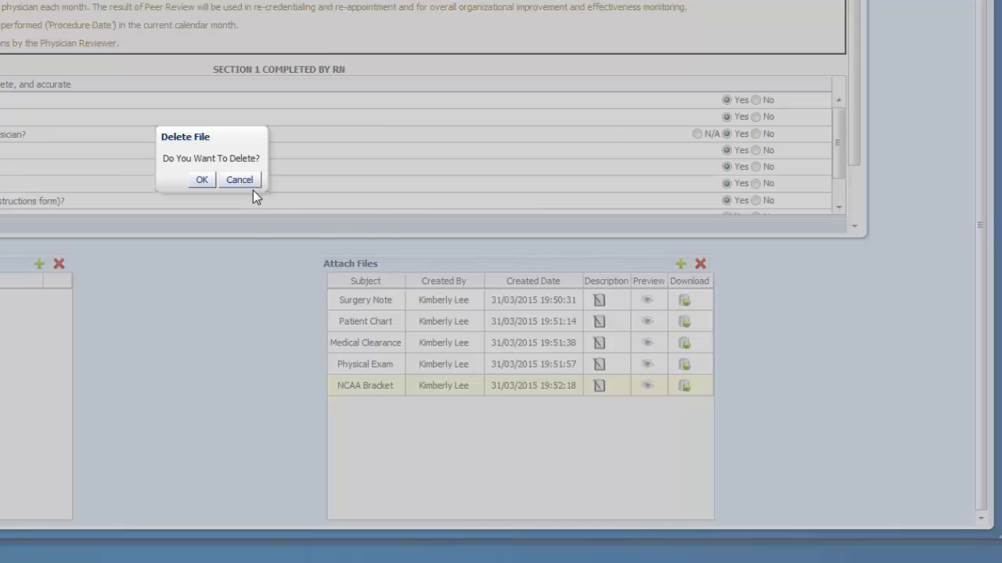
{"action": "left_click", "coordinate": [210, 180]}
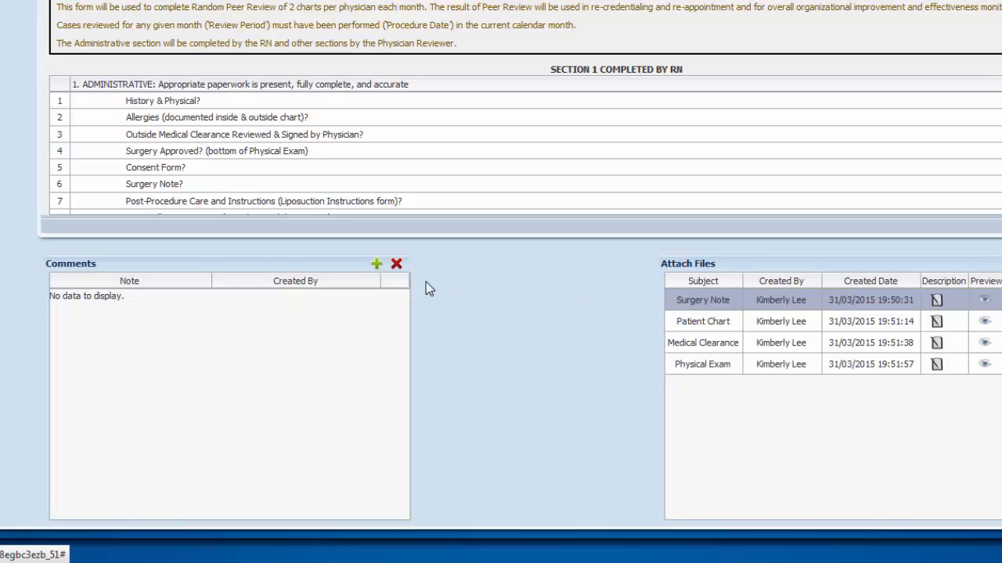
- Add the comment "This is a Comment!!" to the review and view its full text
{"action": "left_click", "coordinate": [374, 266]}
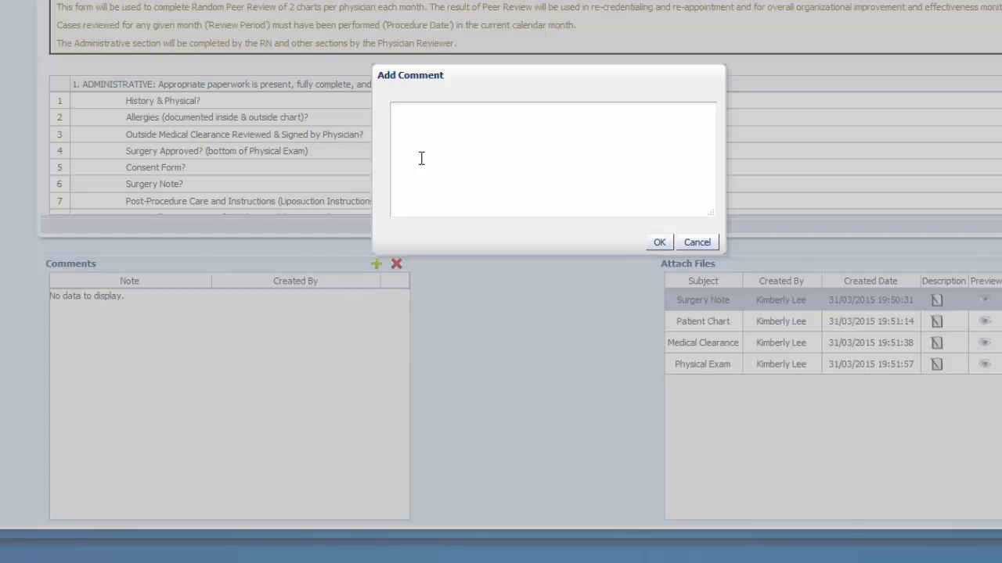
{"action": "type", "text": "This is a Commnet!"}
{"action": "key", "text": "BackSpace"}
{"action": "key", "text": "BackSpace"}
{"action": "key", "text": "BackSpace"}
{"action": "key", "text": "BackSpace"}
{"action": "type", "text": "ent!!"}
{"action": "left_click", "coordinate": [658, 244]}
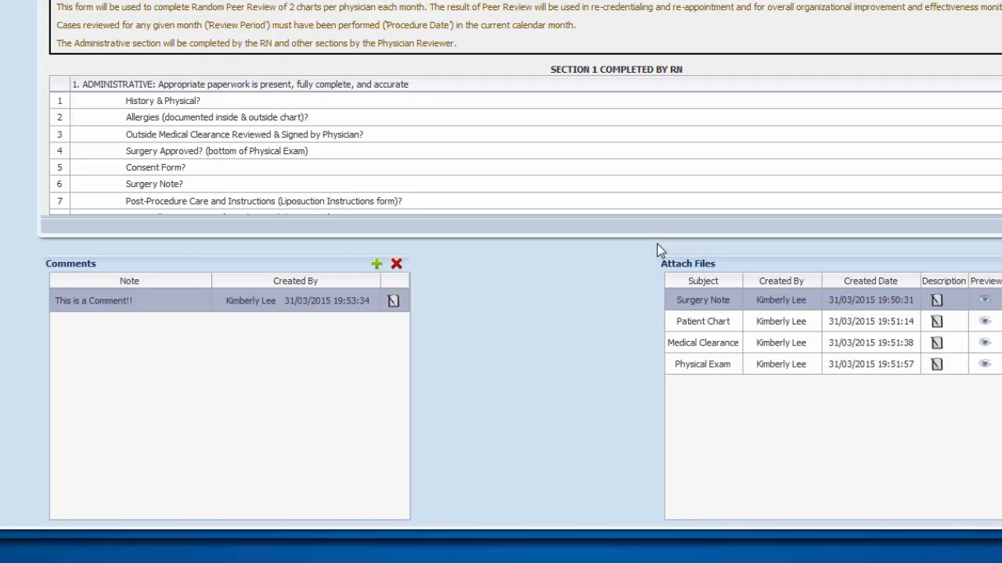
{"action": "left_click", "coordinate": [394, 300]}
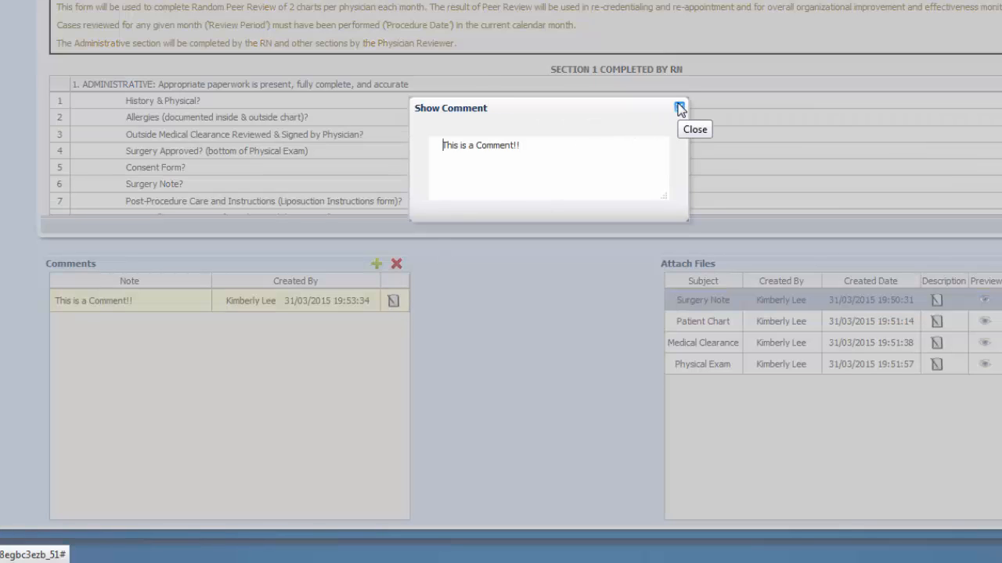
{"action": "left_click", "coordinate": [679, 108]}
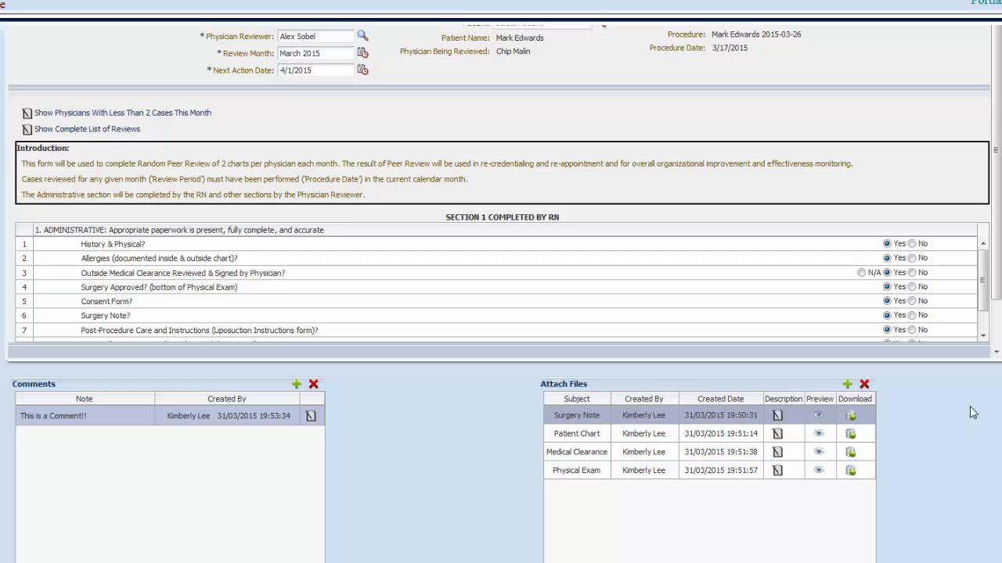
- Submit the completed physician peer review and confirm the submission
{"action": "scroll", "coordinate": [501, 313], "scroll_direction": "up", "scroll_amount": 2}
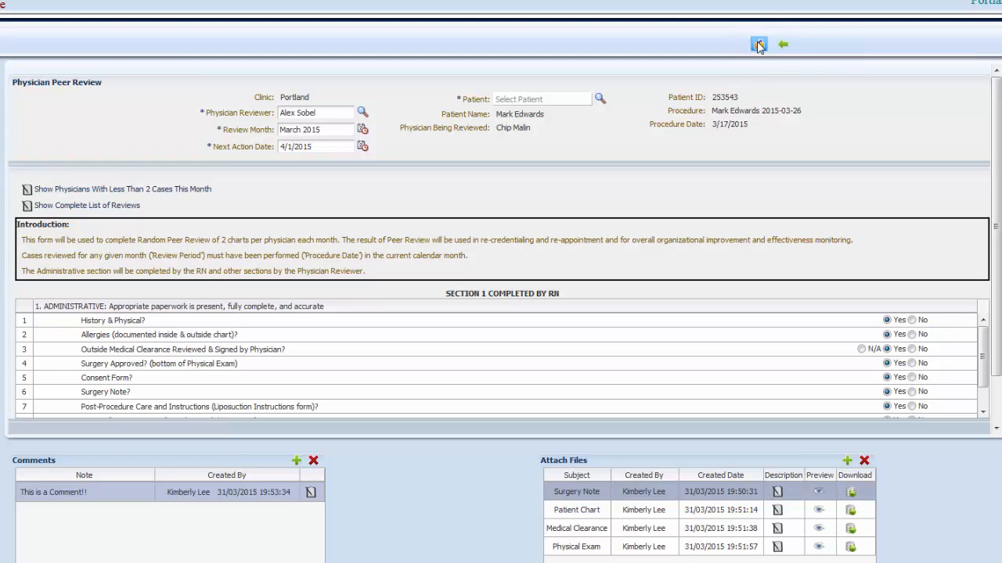
{"action": "left_click", "coordinate": [759, 47]}
{"action": "left_click", "coordinate": [758, 45]}
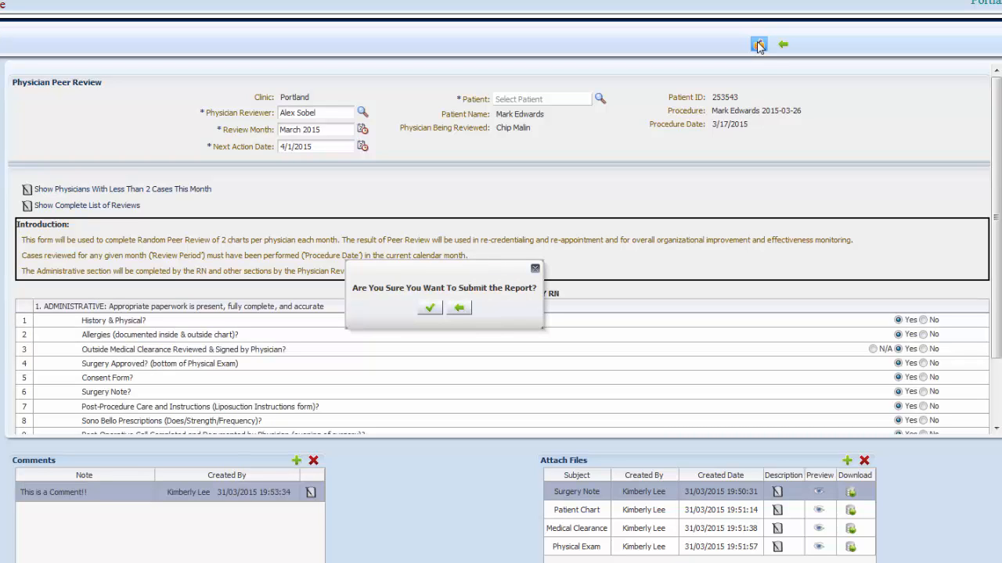
{"action": "left_click", "coordinate": [431, 308]}
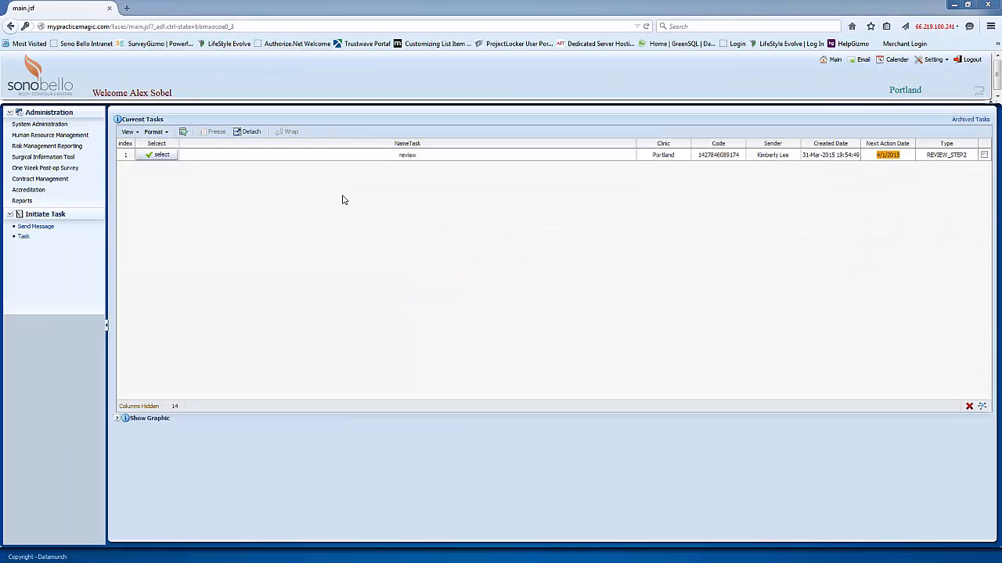
- Open the review task assigned to the physician reviewer and go to its attached files
{"action": "left_click", "coordinate": [174, 156]}
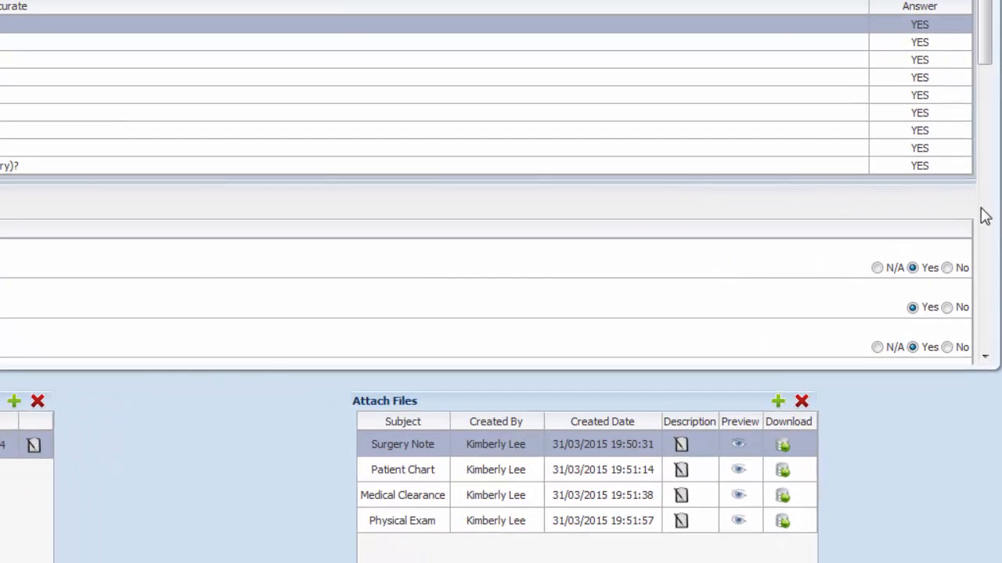
{"action": "scroll", "coordinate": [501, 282], "scroll_direction": "down", "scroll_amount": 1}
{"action": "scroll", "coordinate": [501, 282], "scroll_direction": "down", "scroll_amount": 1}
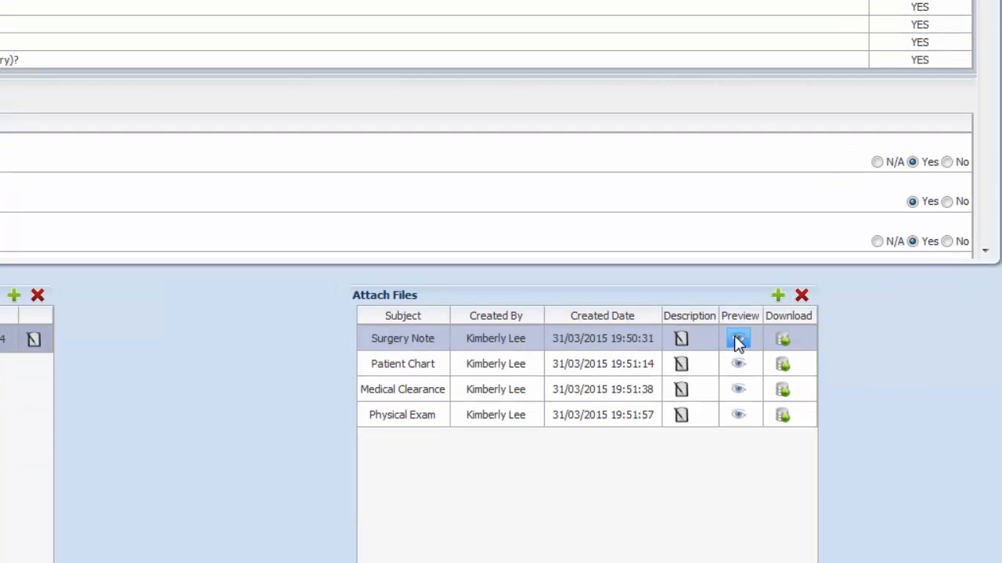
- Preview the Surgery Note attachment and enlarge the preview window to show the full page width
{"action": "left_click", "coordinate": [738, 340]}
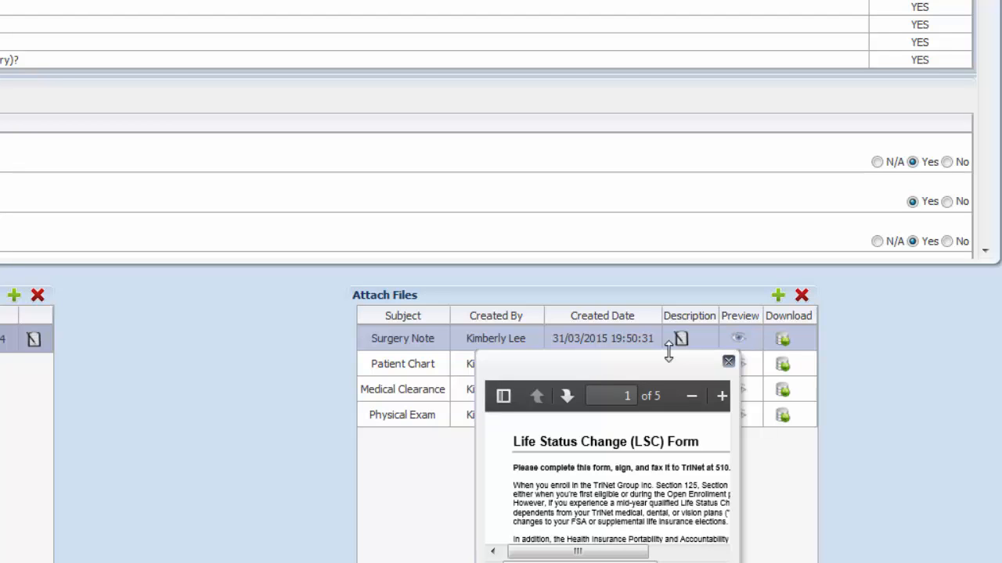
{"action": "left_click_drag", "start_coordinate": [660, 364], "coordinate": [583, 17]}
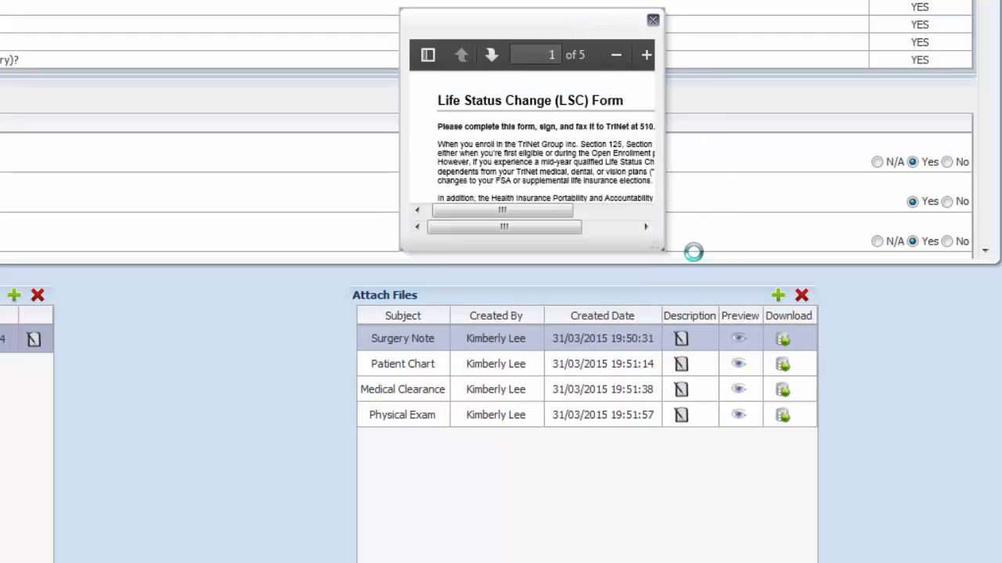
{"action": "left_click_drag", "start_coordinate": [655, 244], "coordinate": [927, 488]}
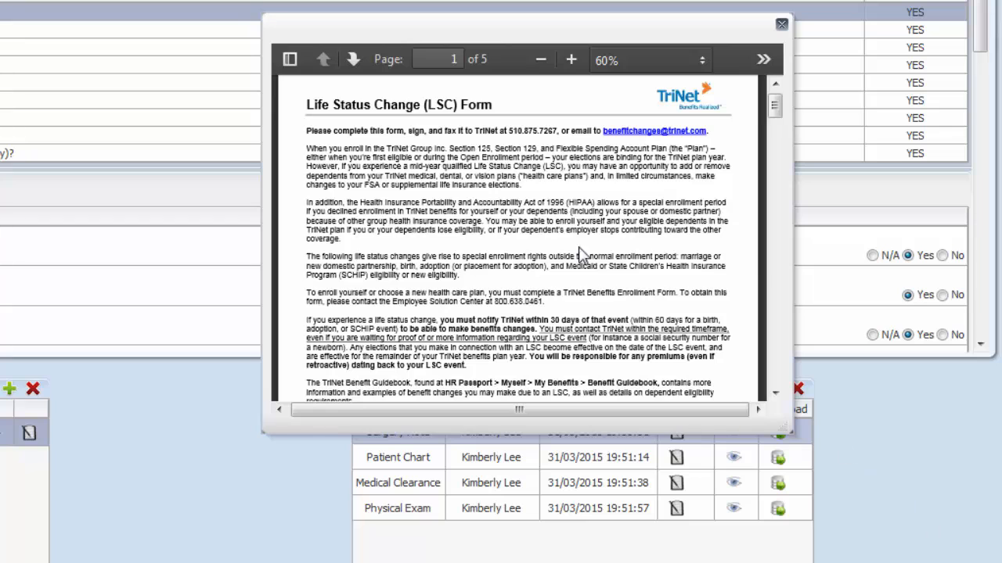
- Page forward and back through the Surgery Note, zoom in to 90% and out to 70%, and close the preview
{"action": "left_click", "coordinate": [353, 59]}
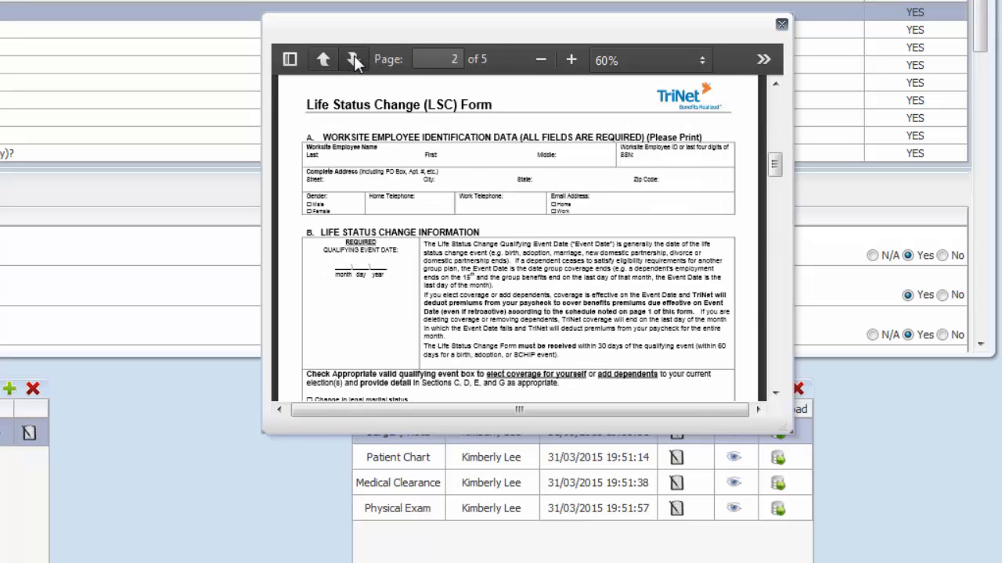
{"action": "left_click", "coordinate": [353, 59]}
{"action": "left_click", "coordinate": [329, 58]}
{"action": "left_click", "coordinate": [329, 57]}
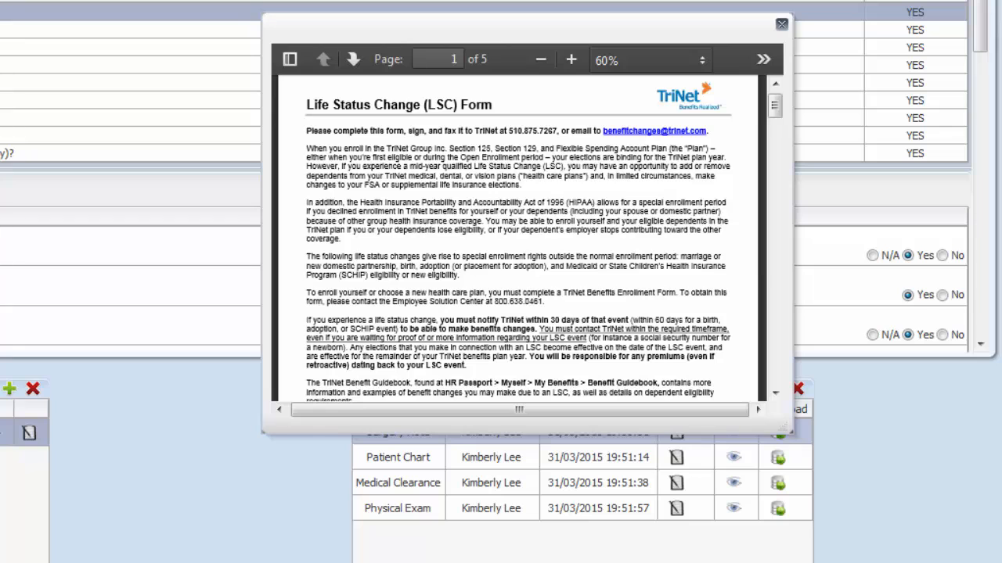
{"action": "left_click", "coordinate": [572, 59]}
{"action": "left_click", "coordinate": [572, 59]}
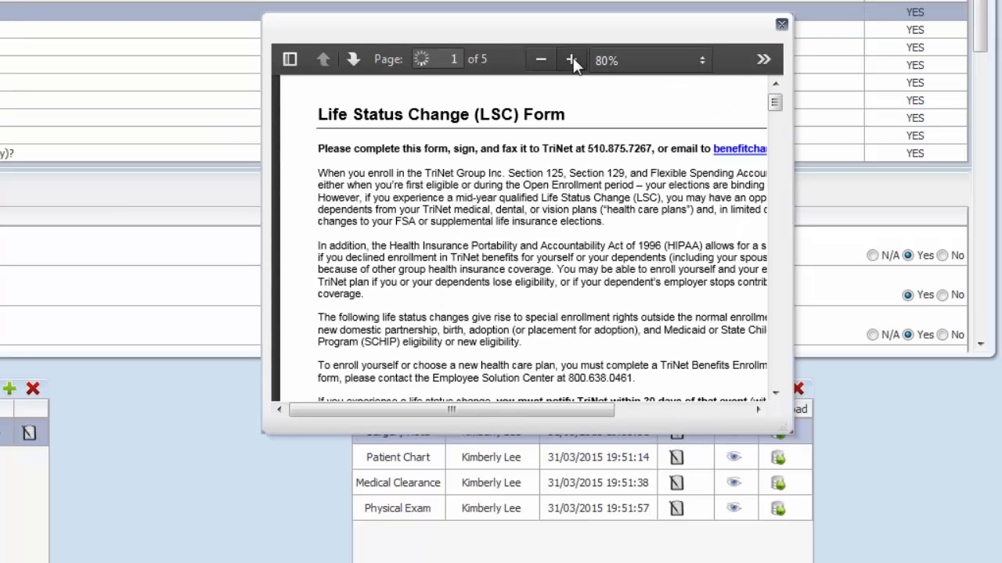
{"action": "left_click", "coordinate": [572, 60]}
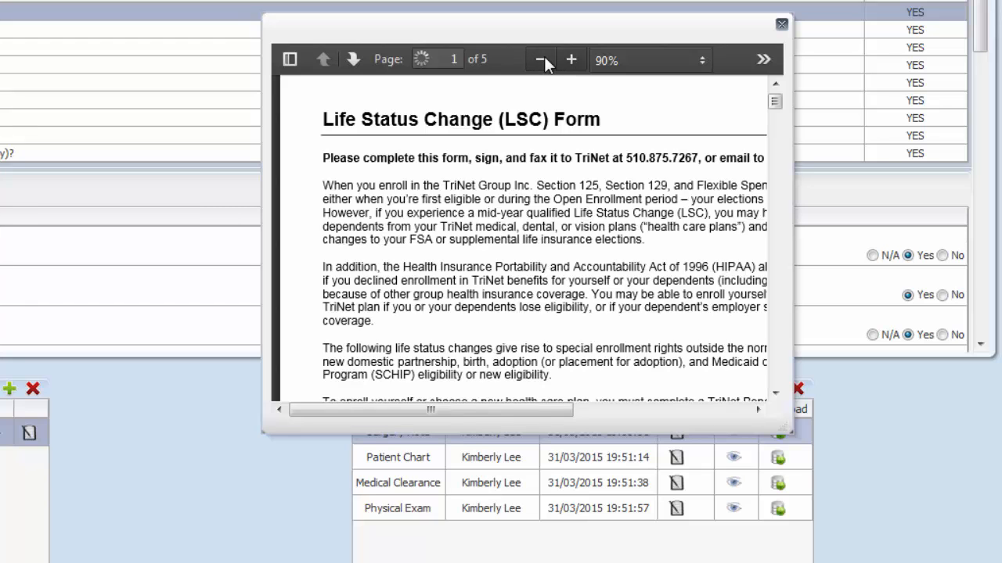
{"action": "left_click", "coordinate": [540, 59]}
{"action": "left_click", "coordinate": [541, 59]}
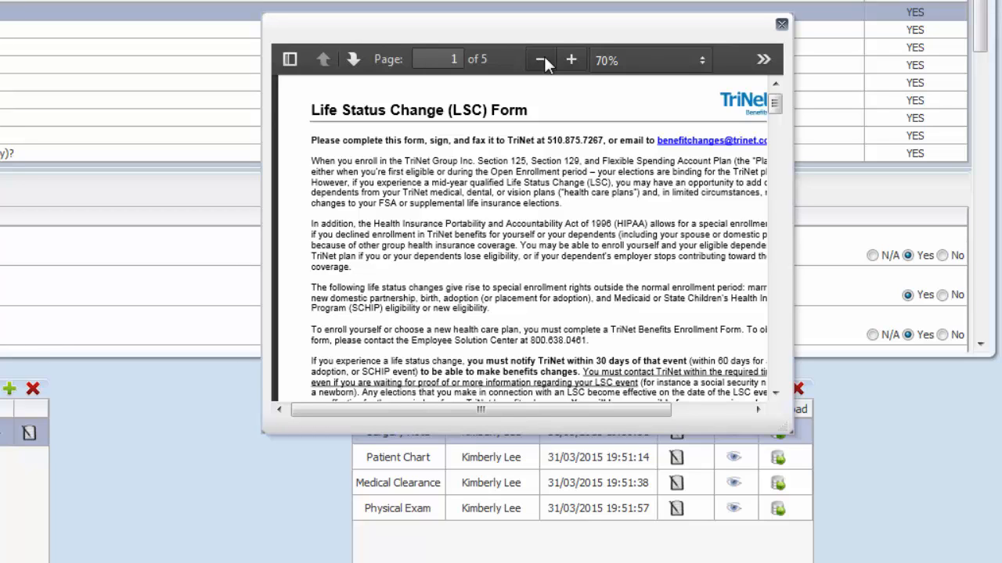
{"action": "left_click", "coordinate": [781, 25]}
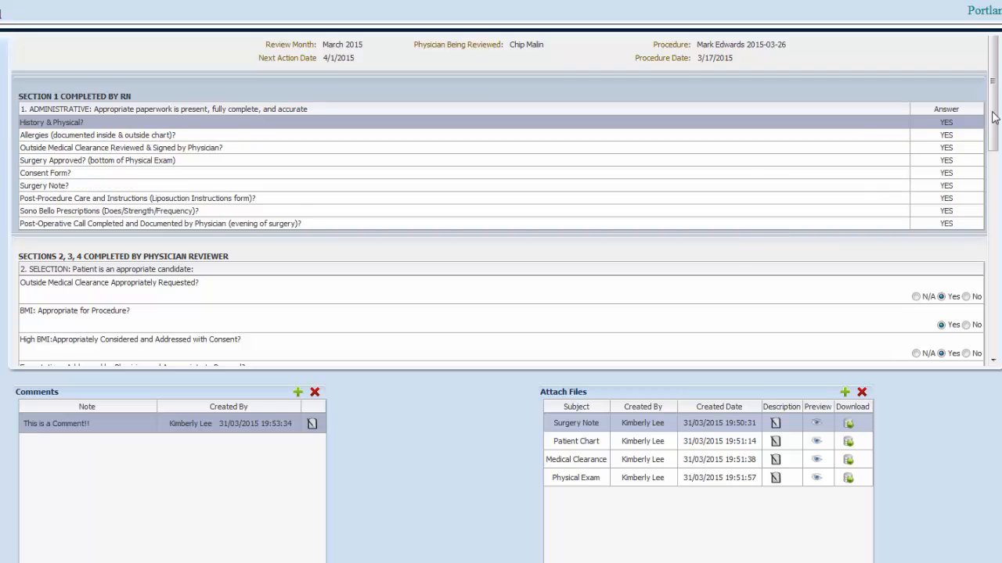
- Answer No to "Procedure: Appropriate for Patient and Patient Expectations?" and submit the physician reviewer's sections
{"action": "left_click_drag", "start_coordinate": [993, 119], "coordinate": [997, 220]}
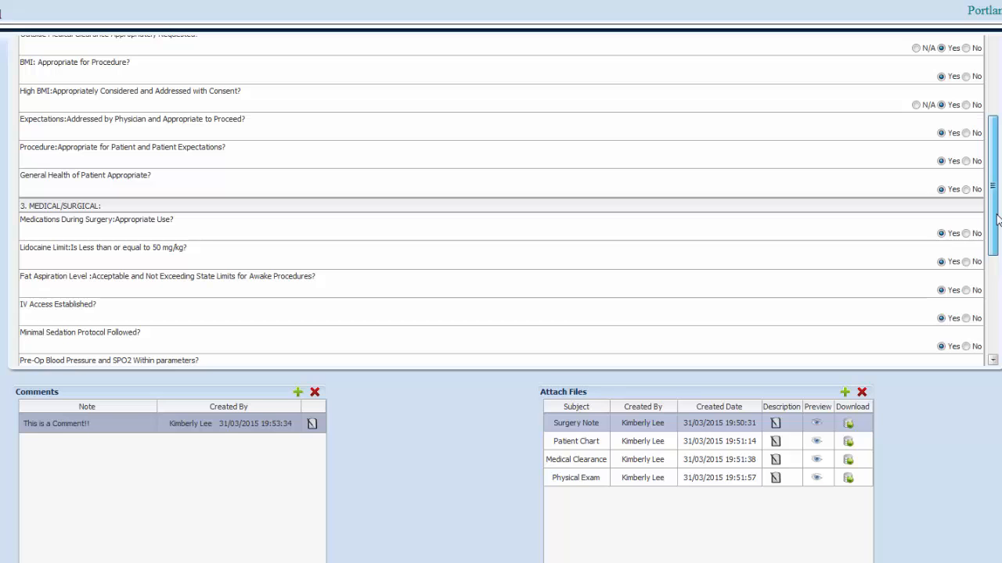
{"action": "left_click", "coordinate": [965, 161]}
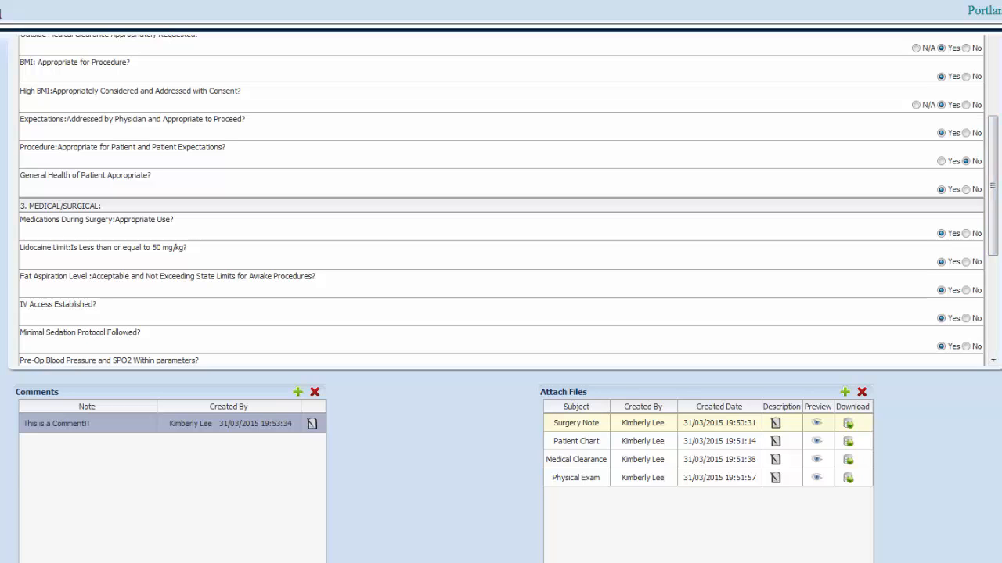
{"action": "scroll", "coordinate": [501, 313], "scroll_direction": "up", "scroll_amount": 1}
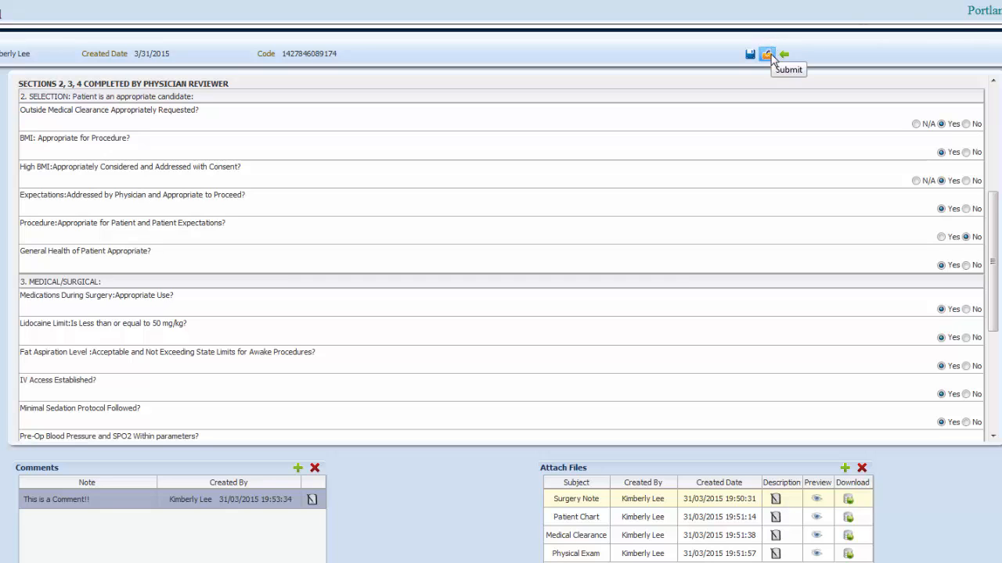
{"action": "left_click", "coordinate": [770, 56]}
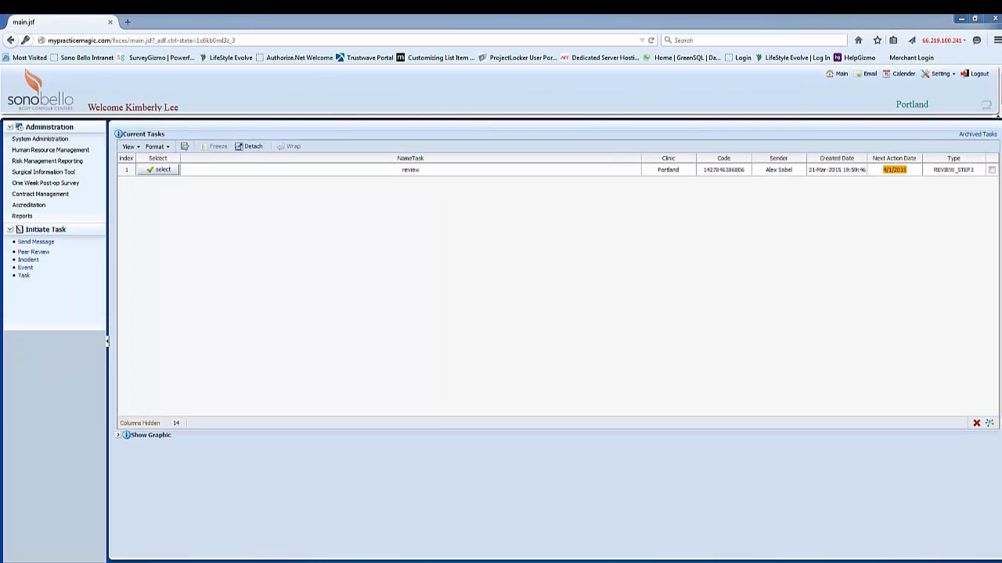
- Open the review returned to the Portland clinic's RN, check the physician reviewer's answers, and confirm its submission
{"action": "left_click", "coordinate": [162, 170]}
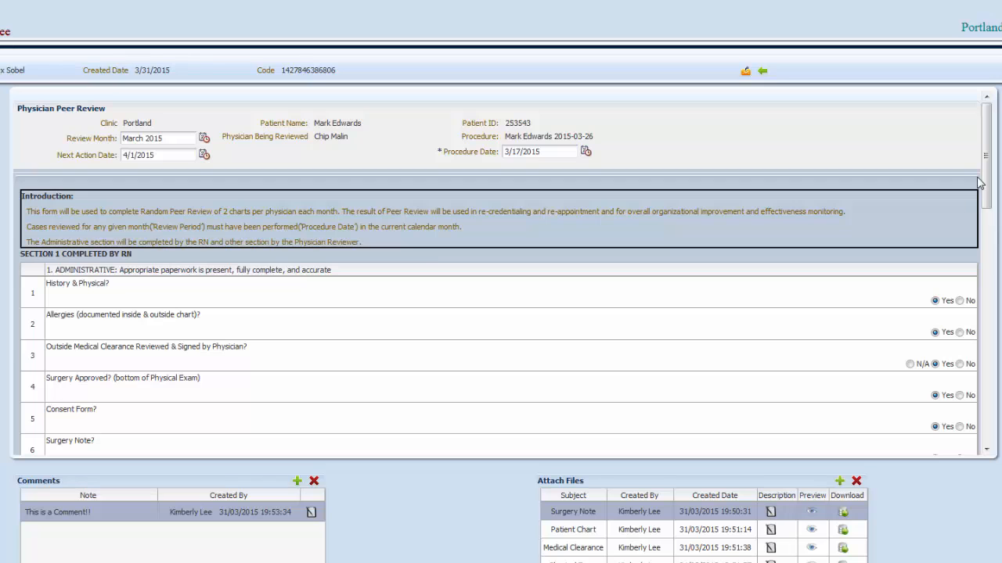
{"action": "left_click_drag", "start_coordinate": [988, 169], "coordinate": [991, 303]}
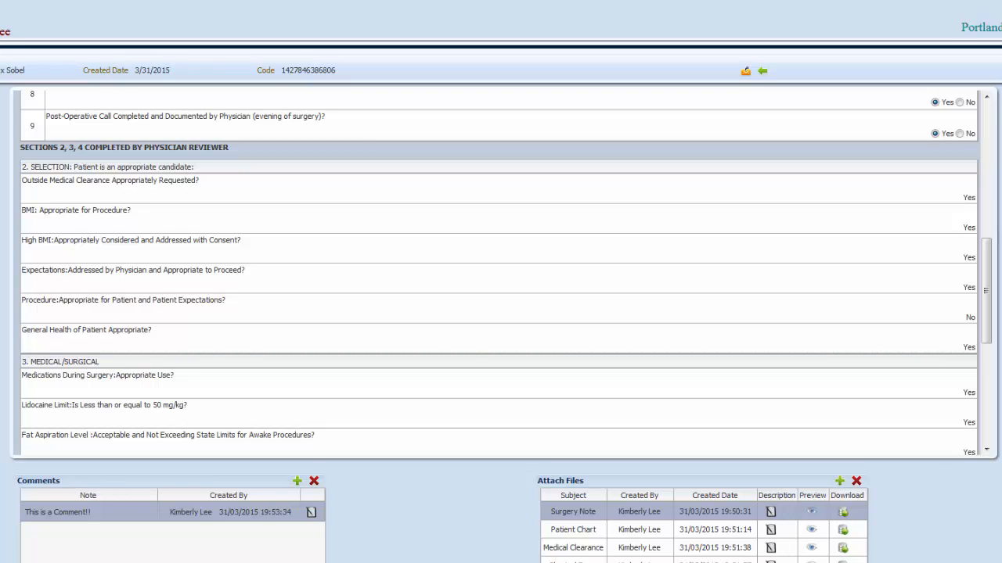
{"action": "left_click", "coordinate": [743, 71]}
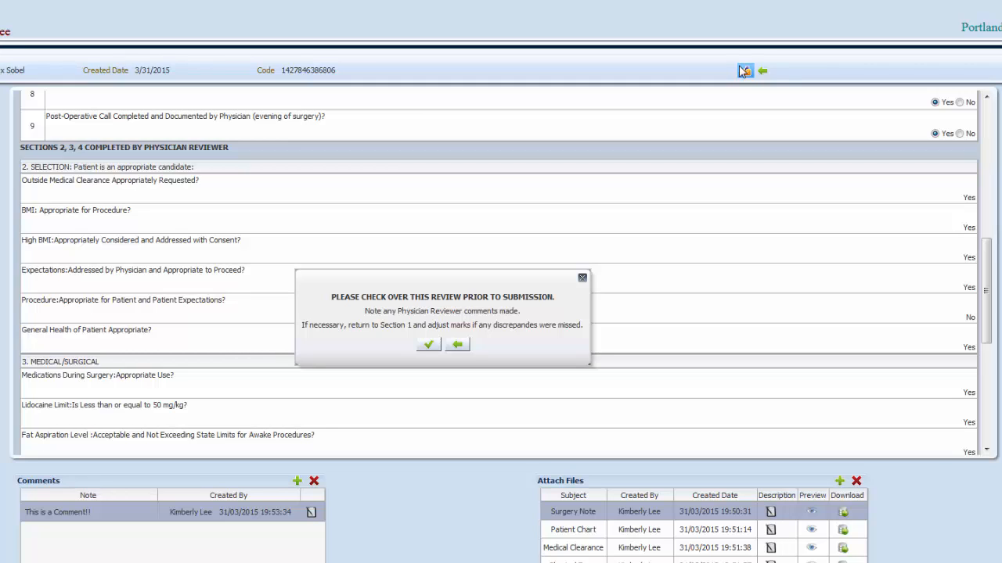
{"action": "left_click", "coordinate": [437, 346]}
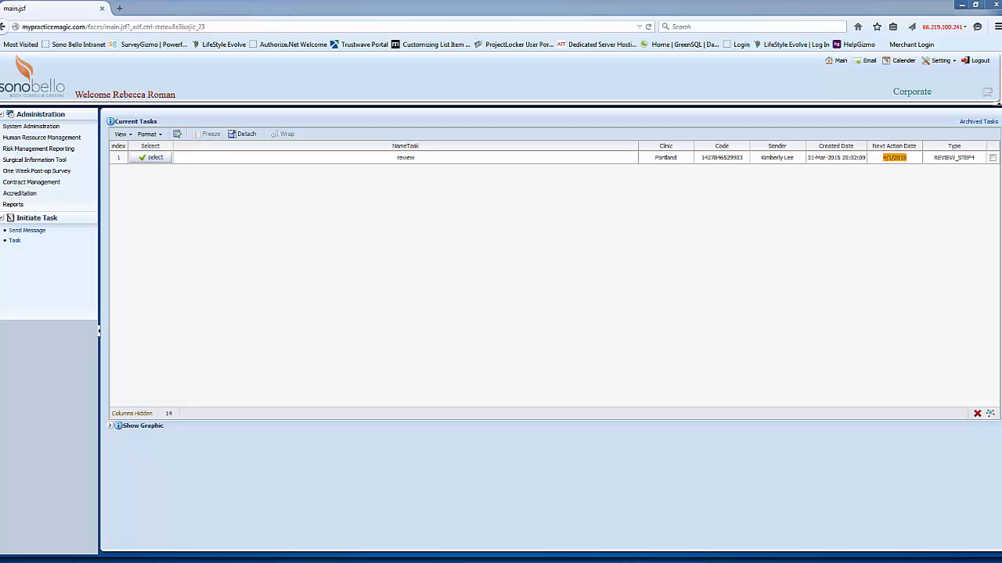
- Open the submitted review from the Corporate task list and examine its answers and grouping
{"action": "left_click", "coordinate": [159, 158]}
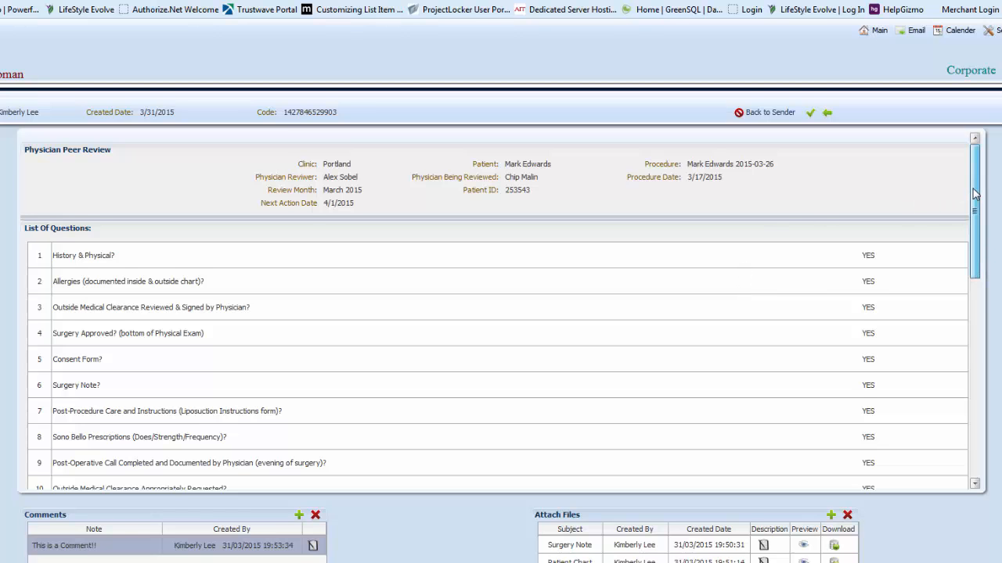
{"action": "left_click_drag", "start_coordinate": [975, 210], "coordinate": [976, 402]}
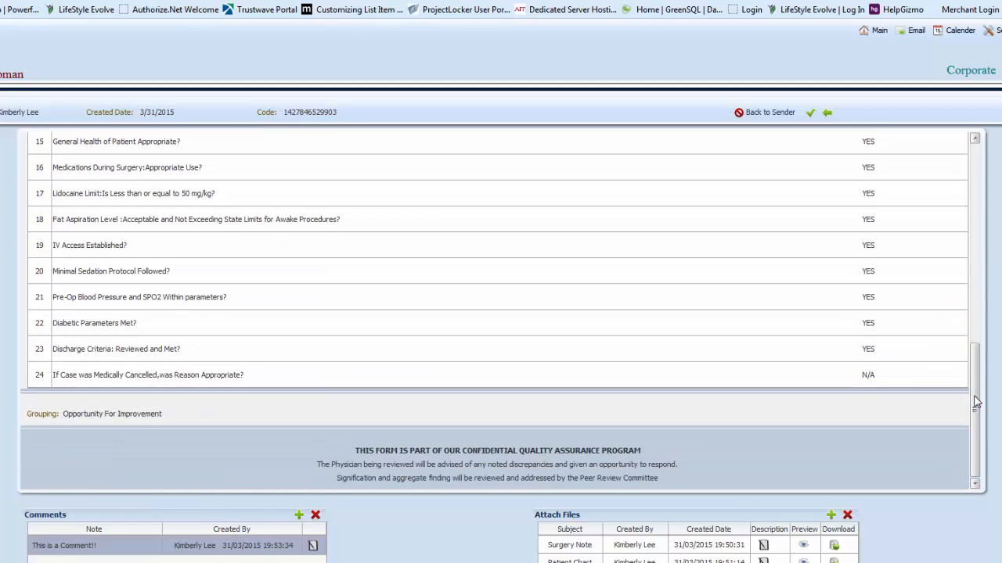